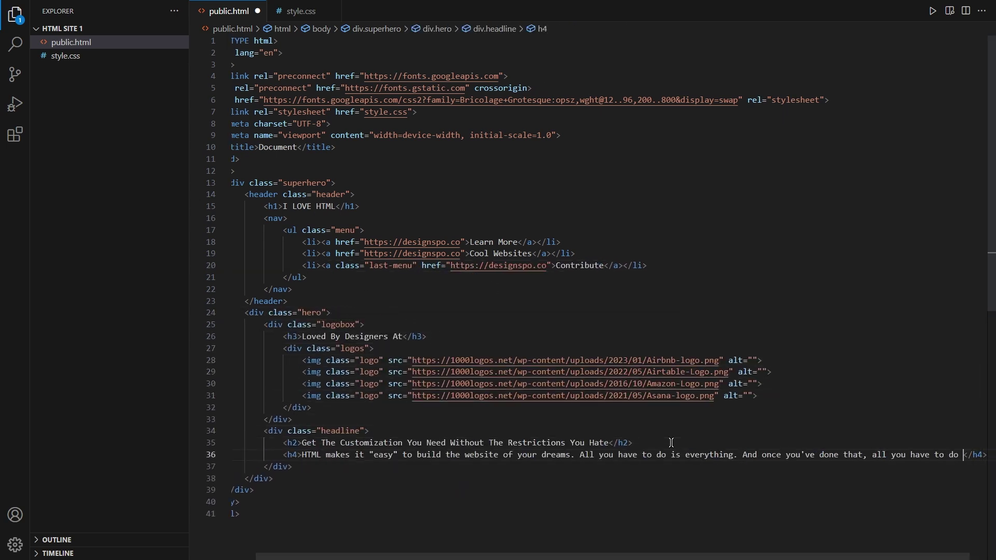
Step: Give the two hero links class="button" in public.html and bring up the file's Explorer options
click(370, 467)
scroll(370, 467, down, 1)
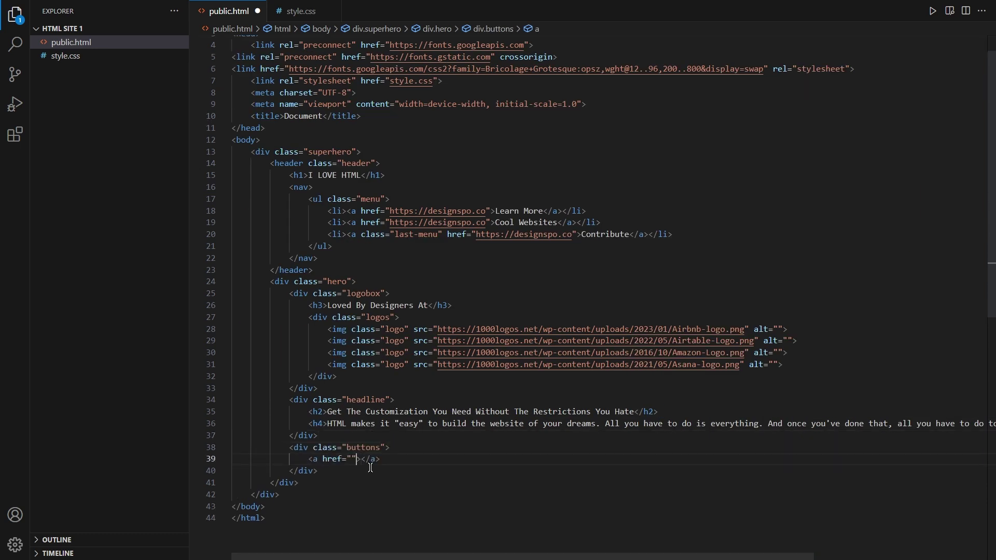
text(class="button)
scroll(365, 387, down, 3)
click(365, 388)
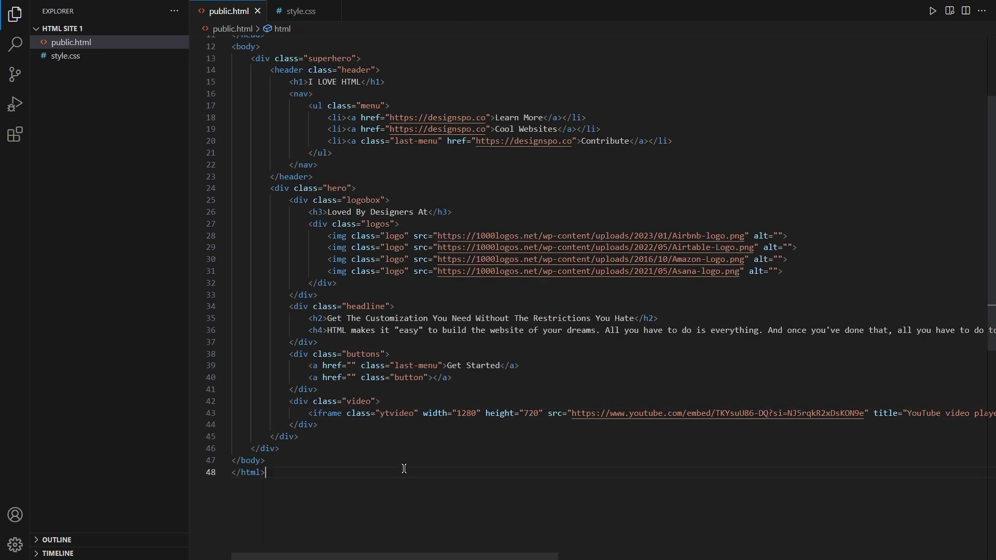
right_click(80, 41)
Step: Open public.html in the default browser and give .header nowrap, space-around justification and item alignment
click(168, 343)
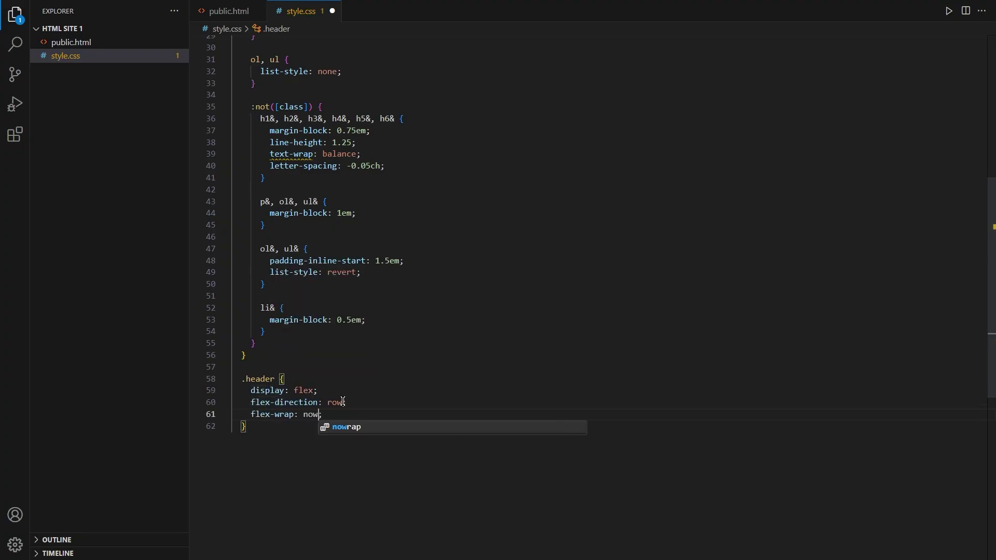
key(Tab)
key(End)
key(Return)
text(justify-content: space-aroun)
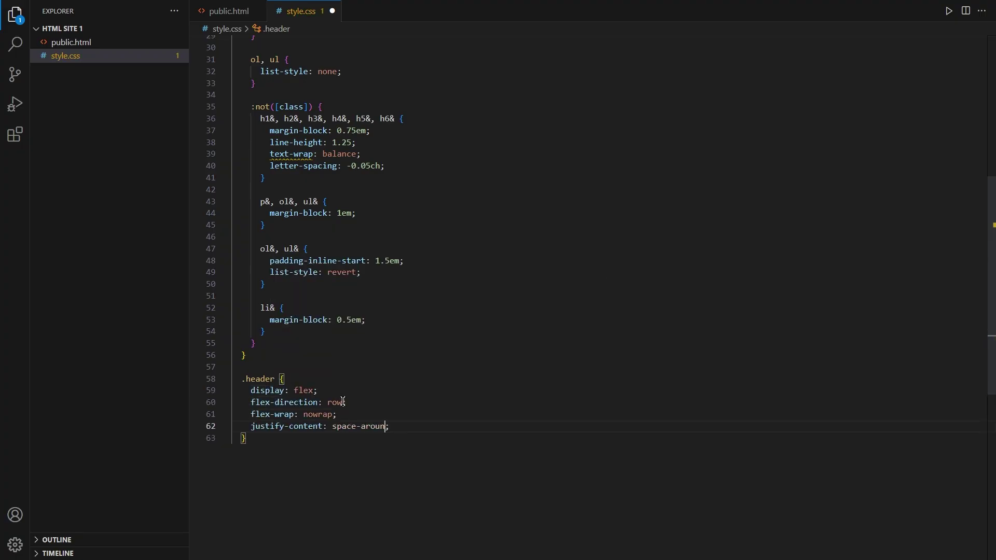
text(px;)
key(Return)
text(align-items: center)
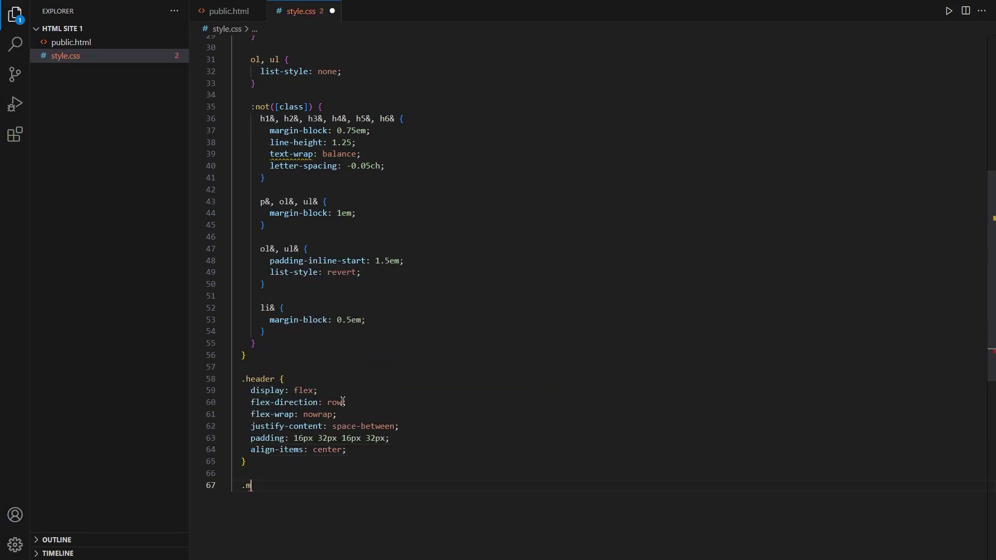
text(flex-direction: row;)
Step: Give .menu nowrap, space-between justification, aligned items and a 10px gap, then save
key(Return)
text(flex-wrap: nowrap;)
key(Return)
text(justify-content: space-between;)
key(Return)
text(align-items: center;)
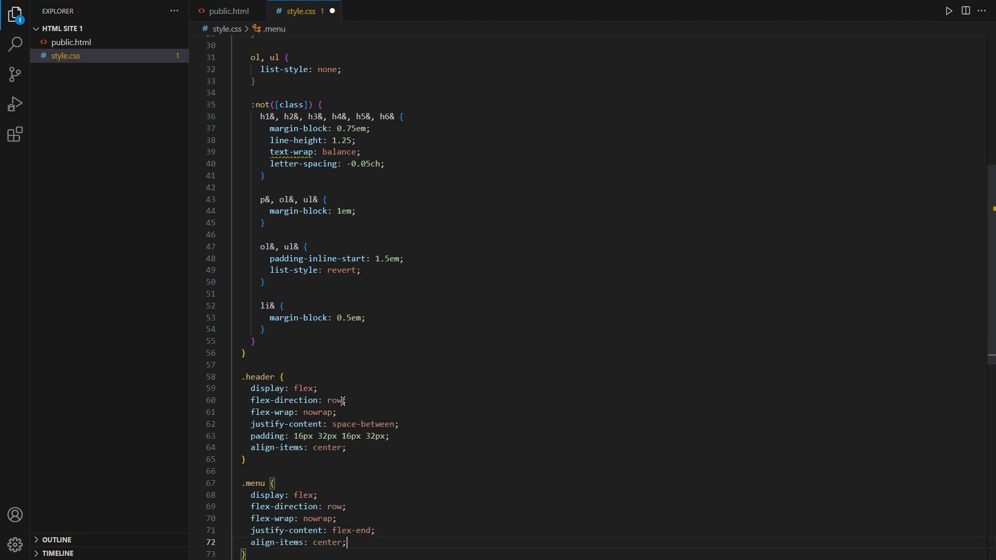
key(Return)
text(gap: 10px;)
key(ctrl+s)
Step: Preview the page, then style links with no text-decoration, Bricolage Grotesque font and 18px size
key(alt+Tab)
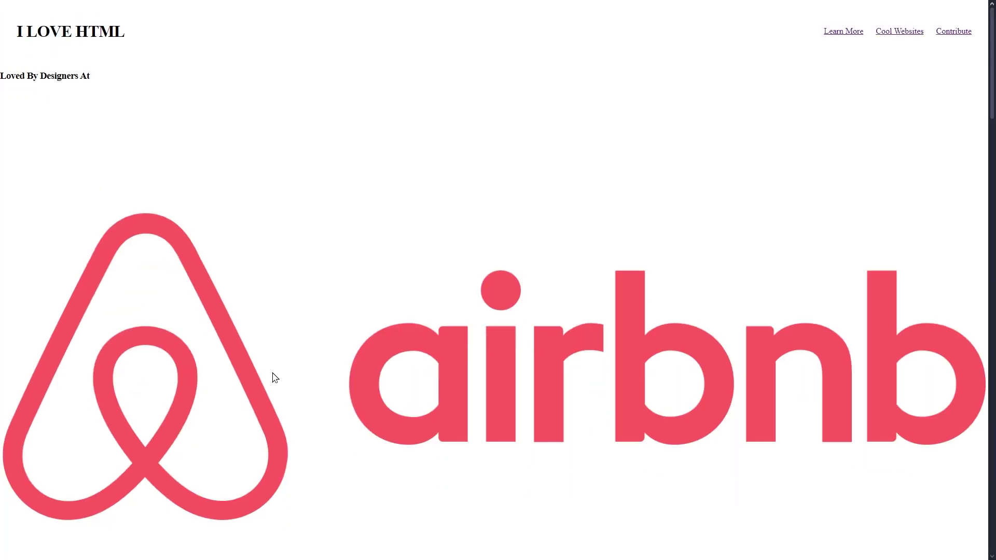
key(F11)
key(alt+Tab)
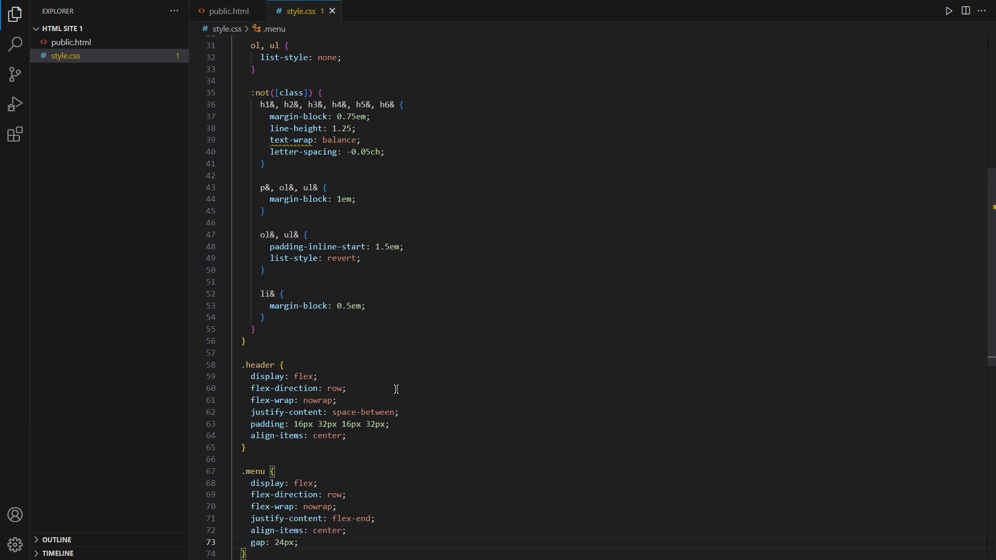
scroll(397, 389, down, 3)
text(-decoration: none;)
key(Return)
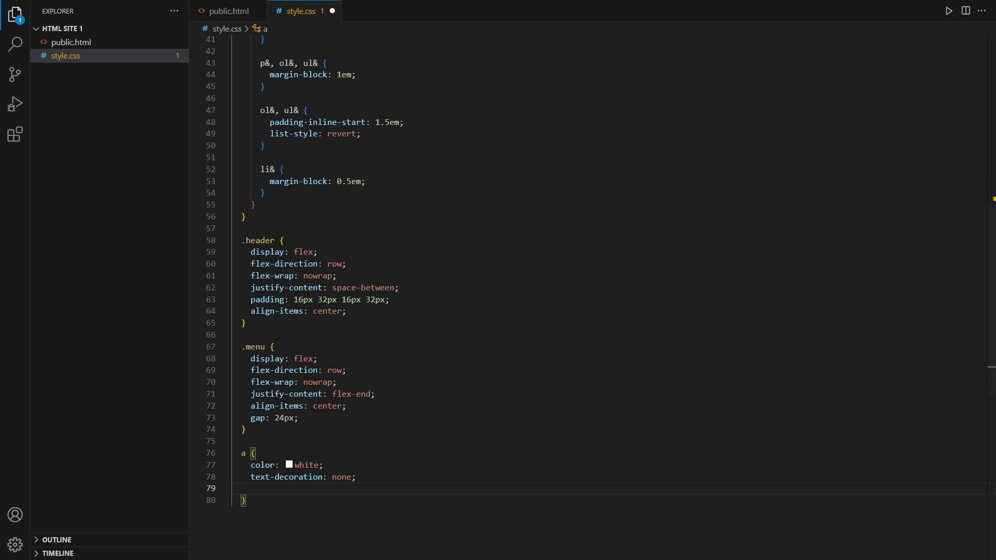
text(font-family: "Bricolage Grotesque", sans-serif;)
key(Return)
text(font-size: 18px;)
Step: Add the .last-menu rule after the link rule and save style.css to check the gradient
scroll(340, 420, down, 2)
key(Down)
key(End)
key(Return)
key(Return)
text(.las)
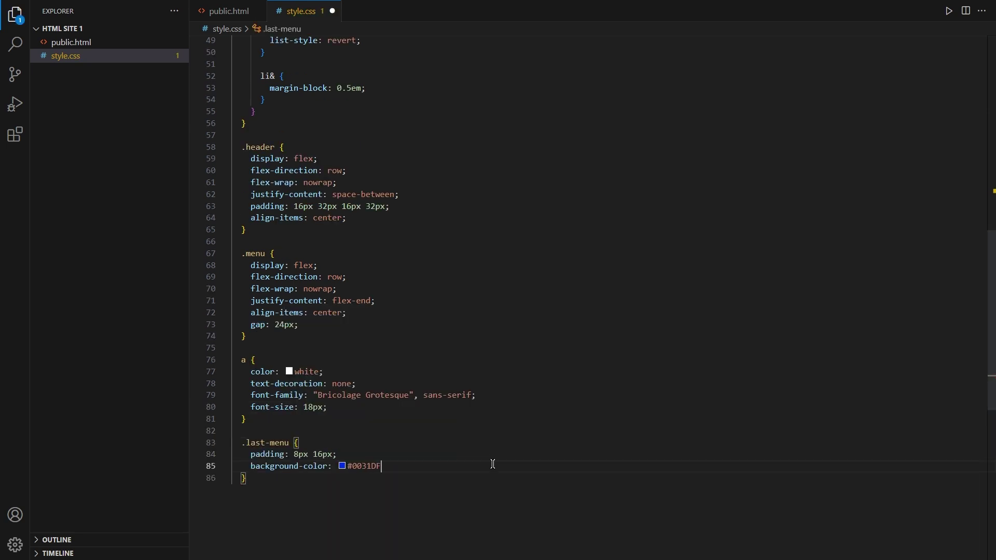
text(px;)
key(ctrl+s)
scroll(330, 381, down, 3)
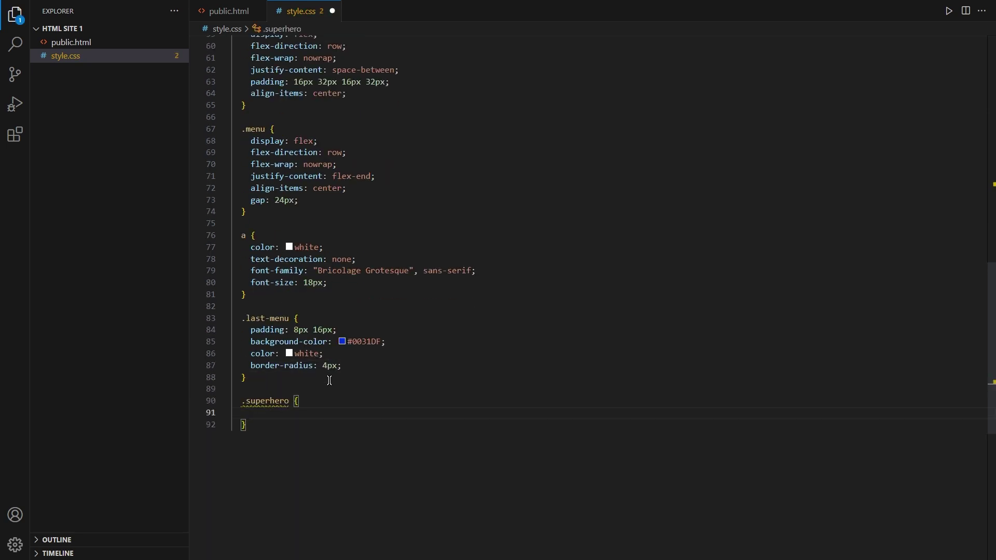
key(ctrl+s)
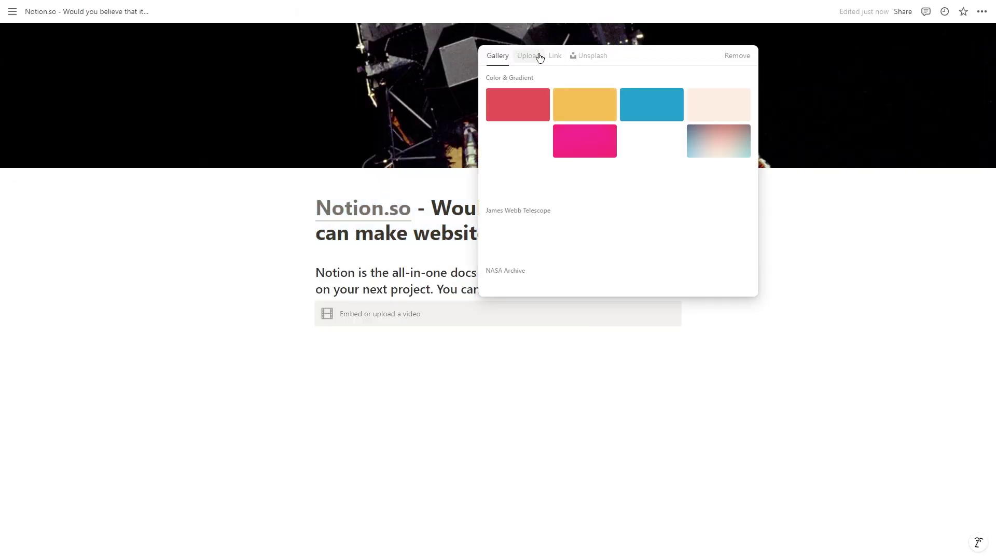
Step: Add a cover image and a Notion icon to the page, then select the title
click(589, 53)
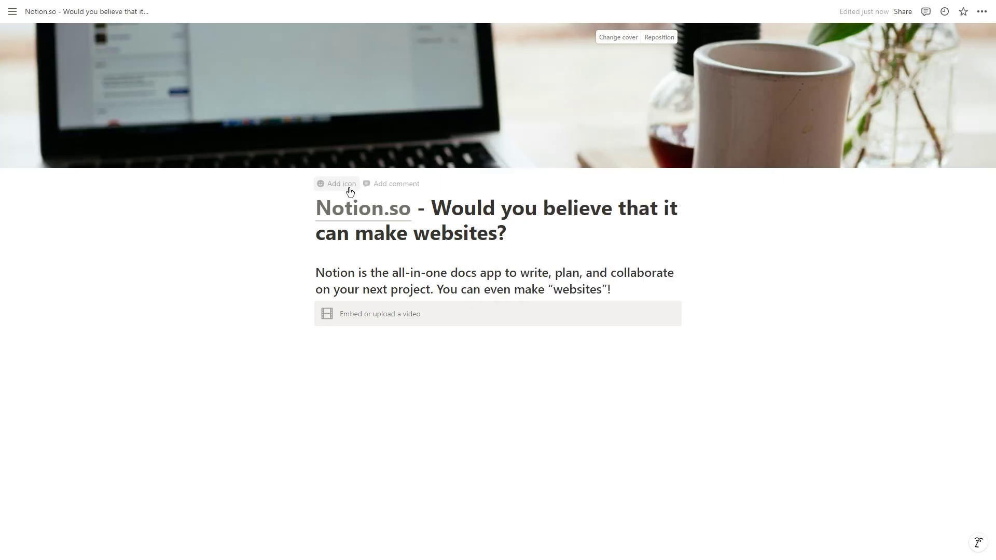
click(346, 187)
click(421, 199)
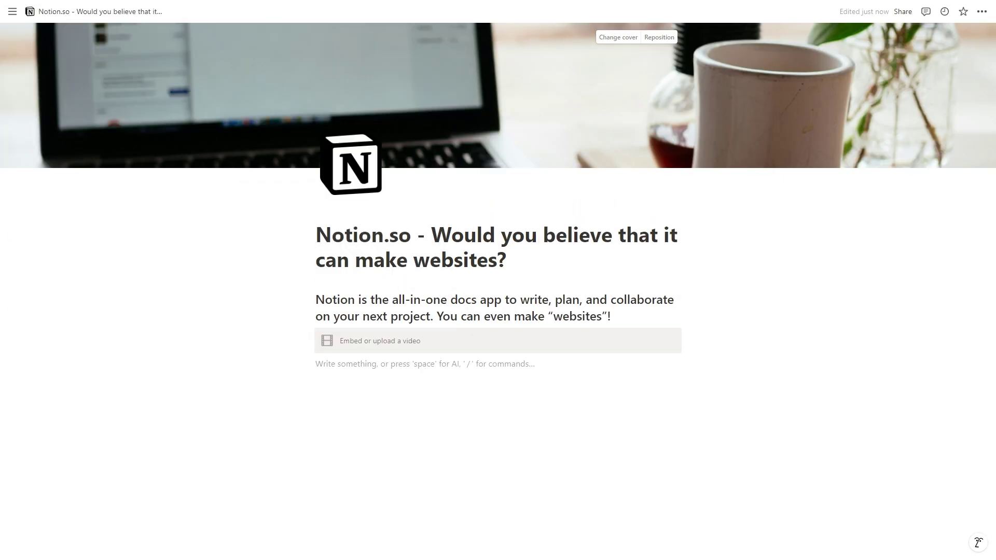
triple_click(590, 265)
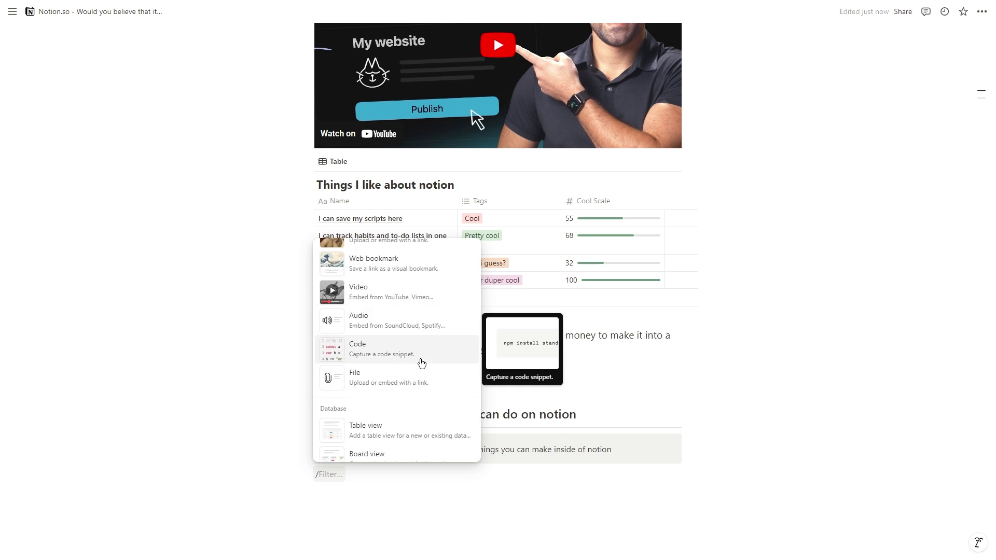
Step: Move the table below the callout and scroll through the finished page
drag(311, 483, 312, 484)
click(309, 301)
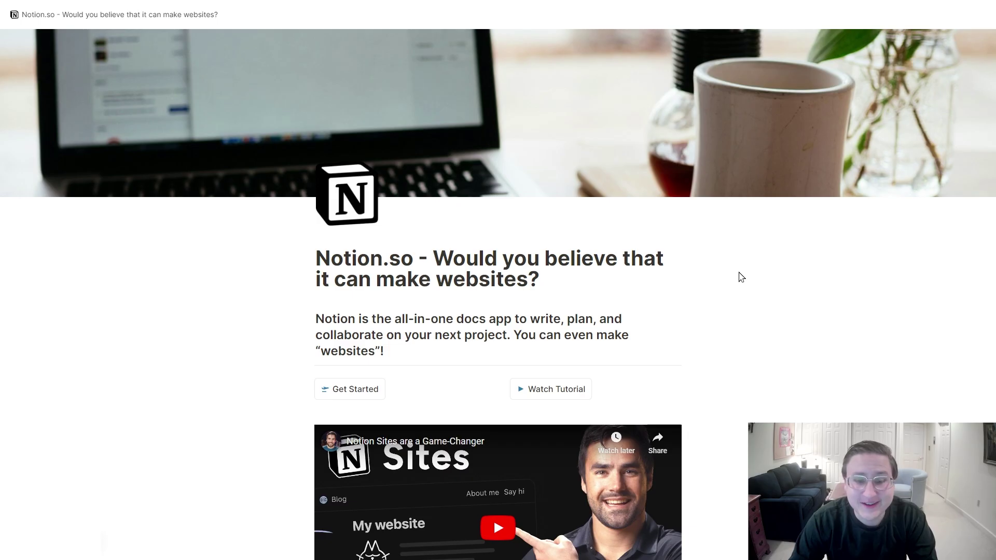
scroll(742, 277, down, 2)
scroll(742, 278, down, 3)
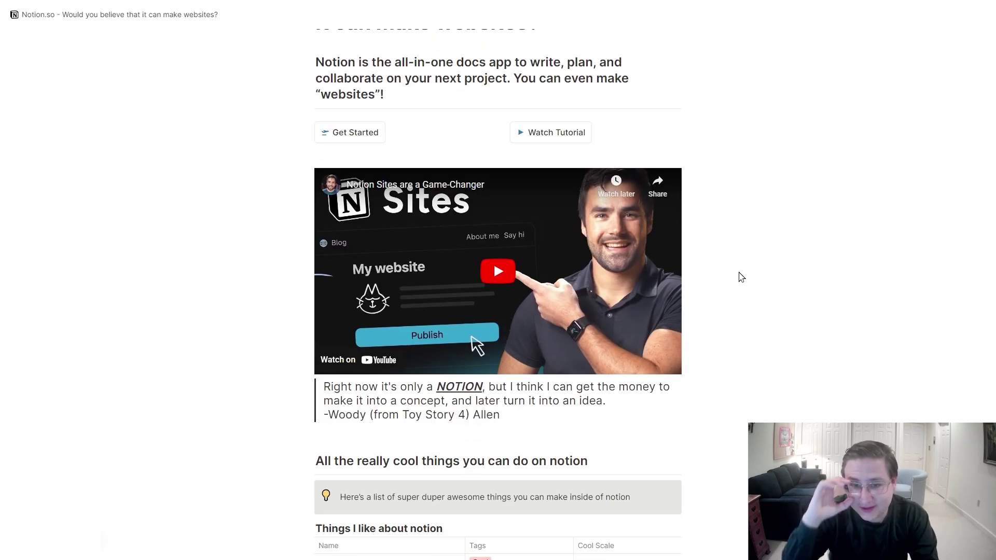
scroll(741, 277, down, 2)
scroll(742, 278, down, 1)
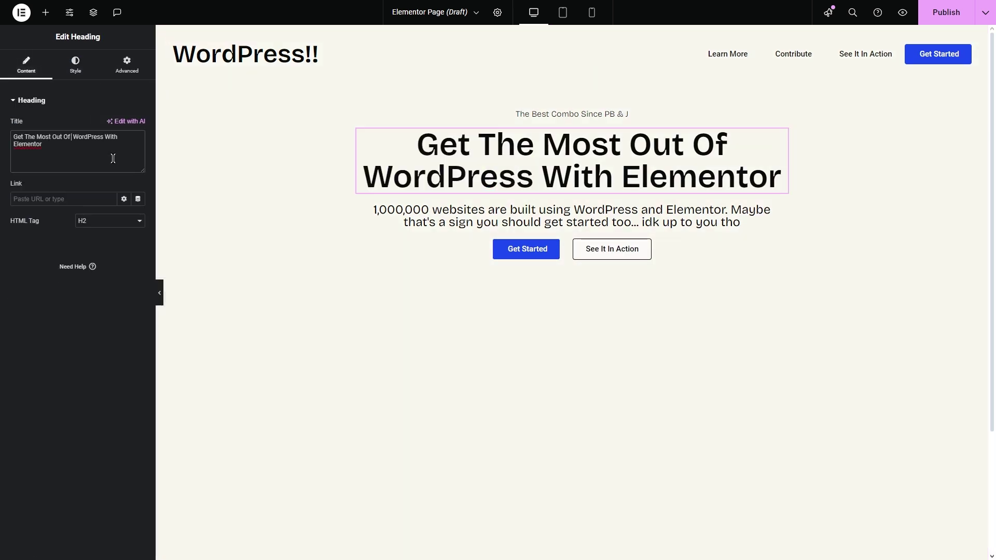
Step: Paste a span wrapper before 'WordPress' in the title and switch the container background to Gradient
text(<span class="WordPress">)
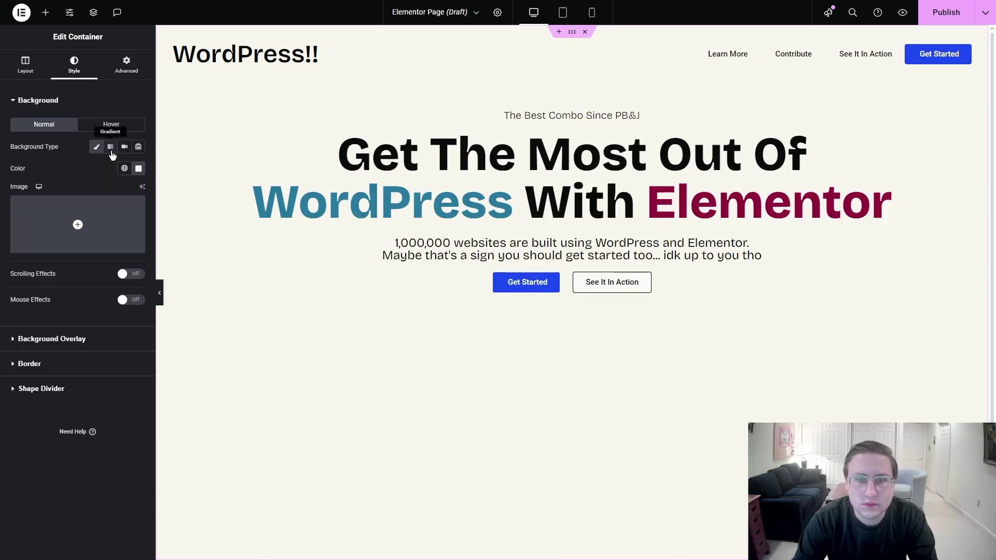
click(111, 150)
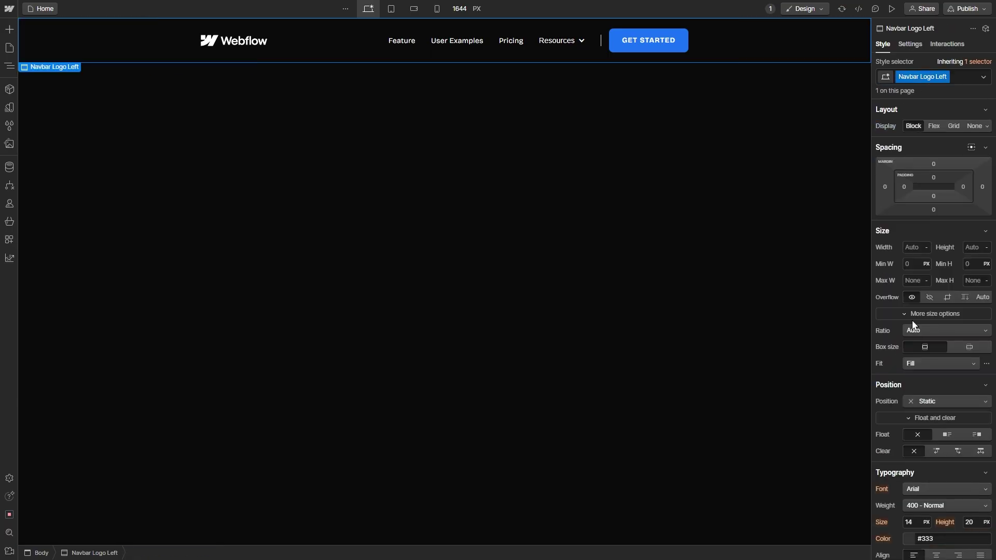
Step: Add a heading and select the section that contains it
key(a)
click(604, 273)
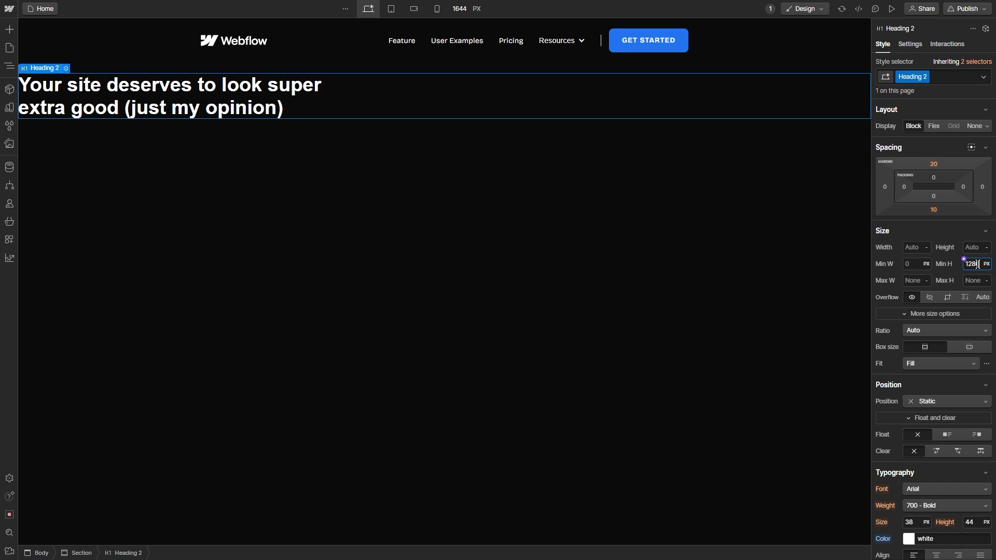
click(754, 181)
scroll(927, 260, down, 3)
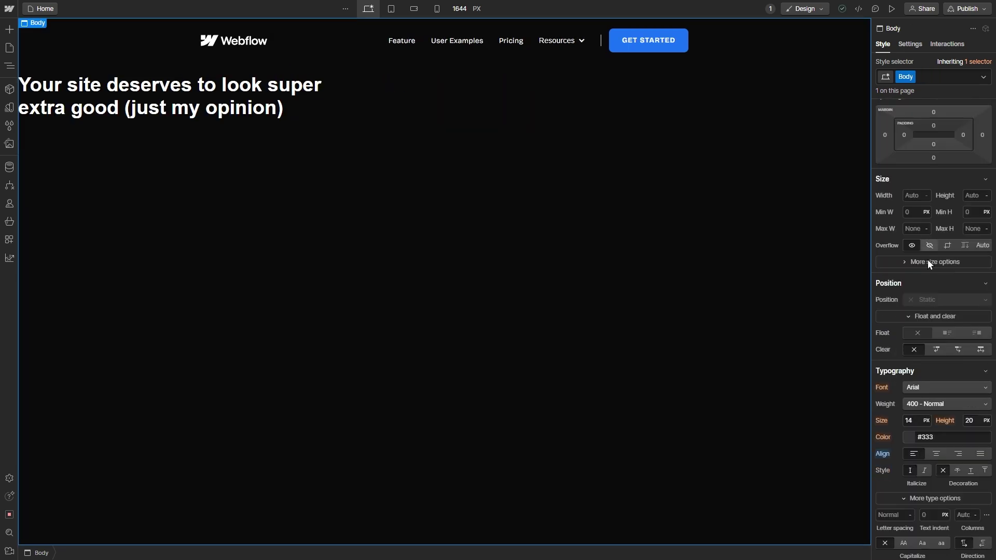
click(595, 113)
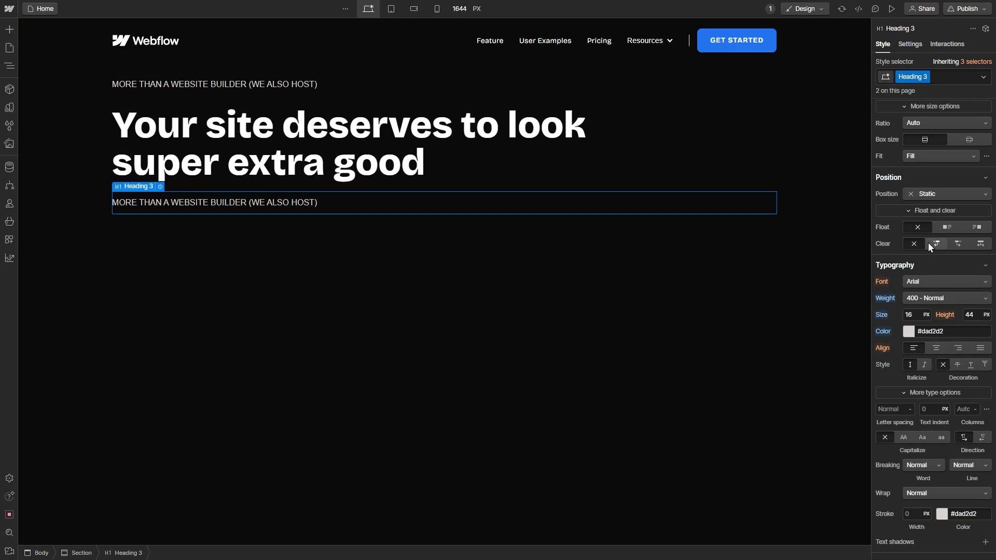
Step: Enter the subtitle text and adjust its line height, font size, container max width and alignment
click(928, 78)
click(978, 316)
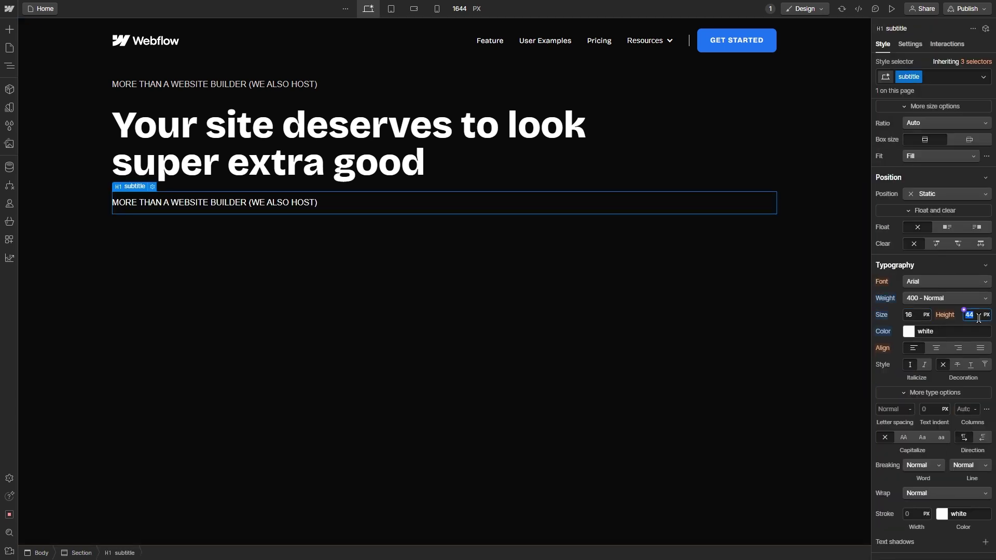
text(Okay, imagine Framer but people that aren't on Twitter still understand it. Okay, maybe think of like... okay remember Wix? Yea it's like Wix but good. You use SquareSpace? What YouTuber sold you that?)
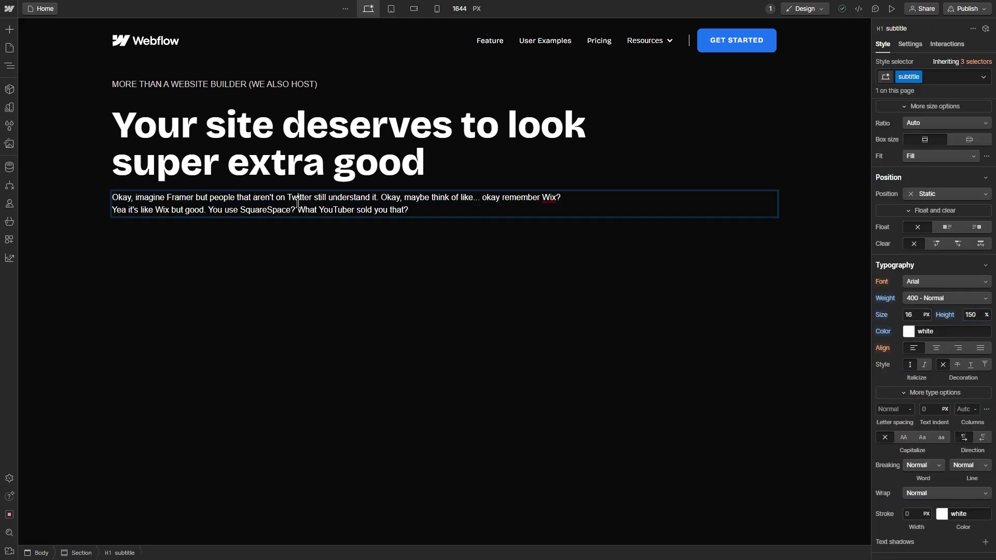
click(920, 379)
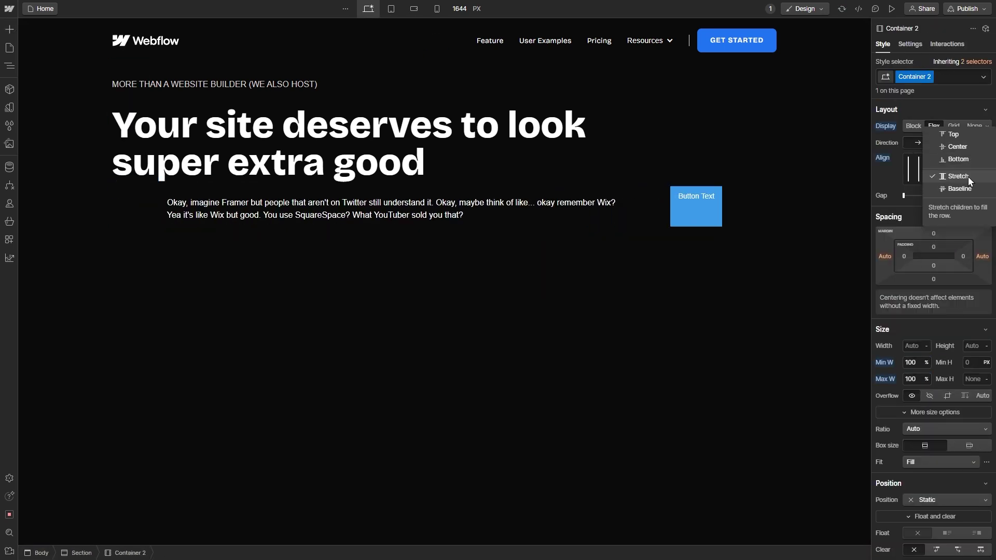
click(968, 176)
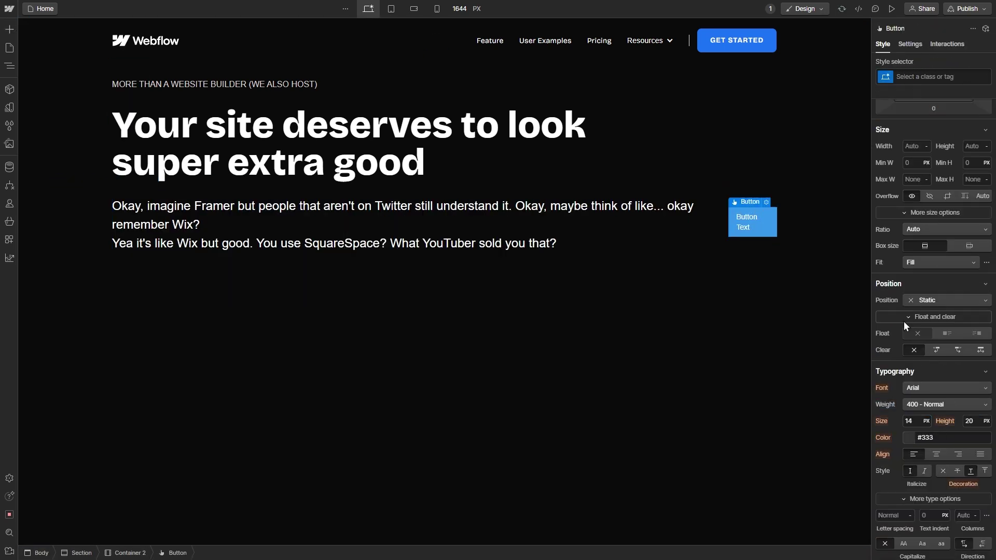
click(913, 317)
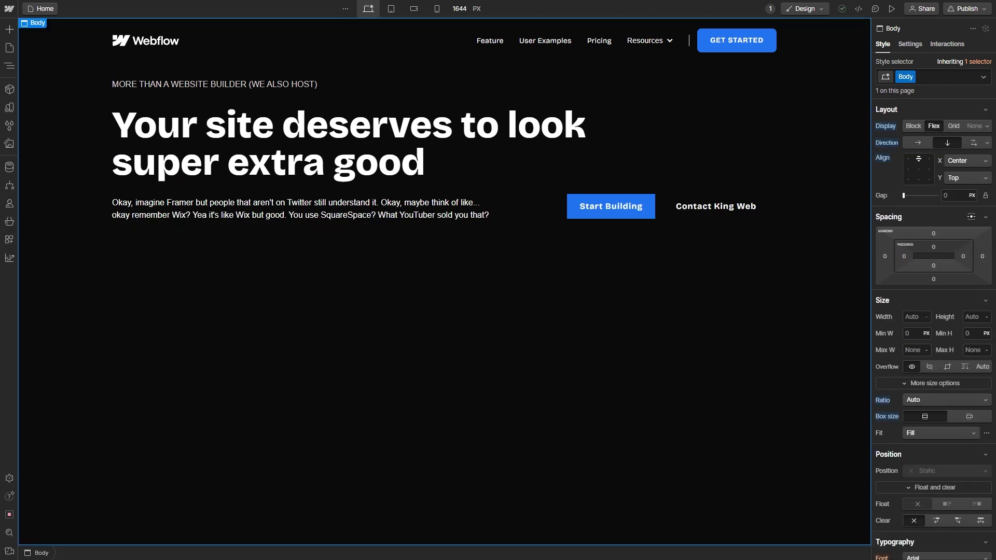
Step: Insert a Video element into the section, round its corners and preview the hero
key(a)
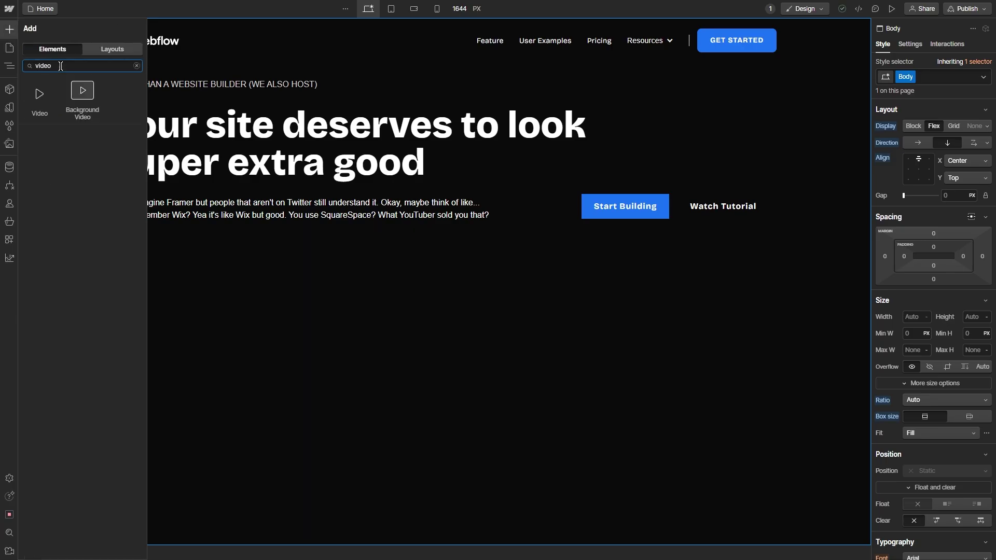
drag(30, 102, 59, 356)
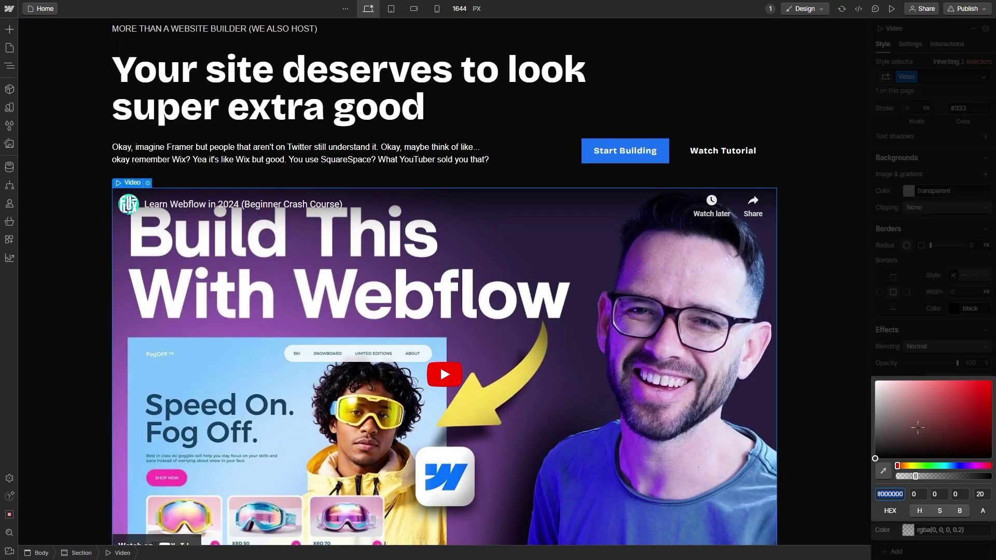
key(Escape)
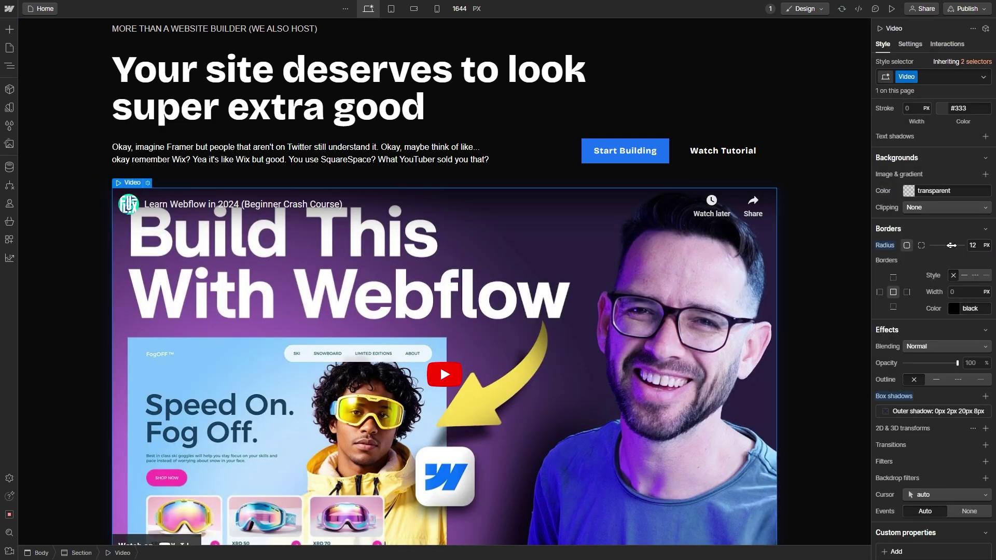
drag(948, 246, 960, 245)
scroll(965, 290, up, 2)
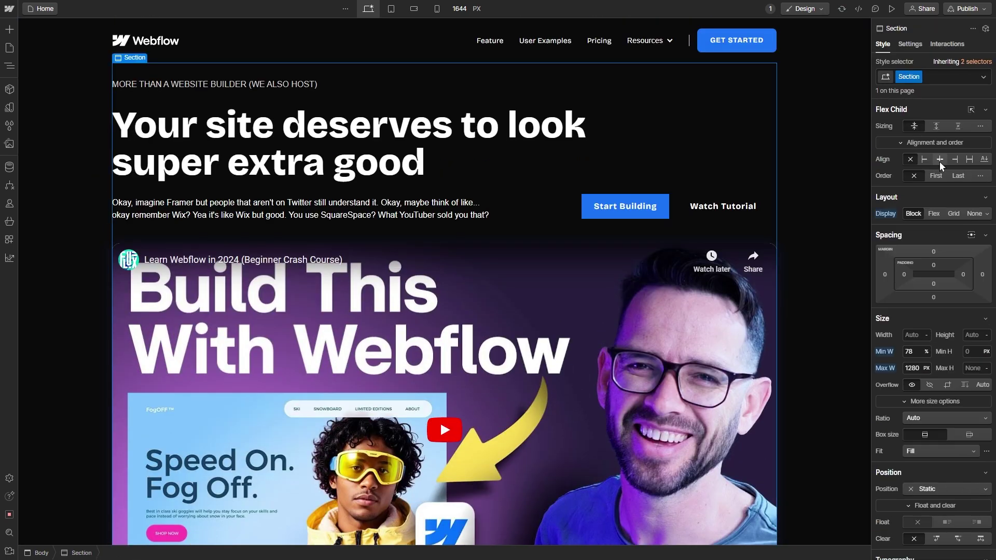
click(624, 223)
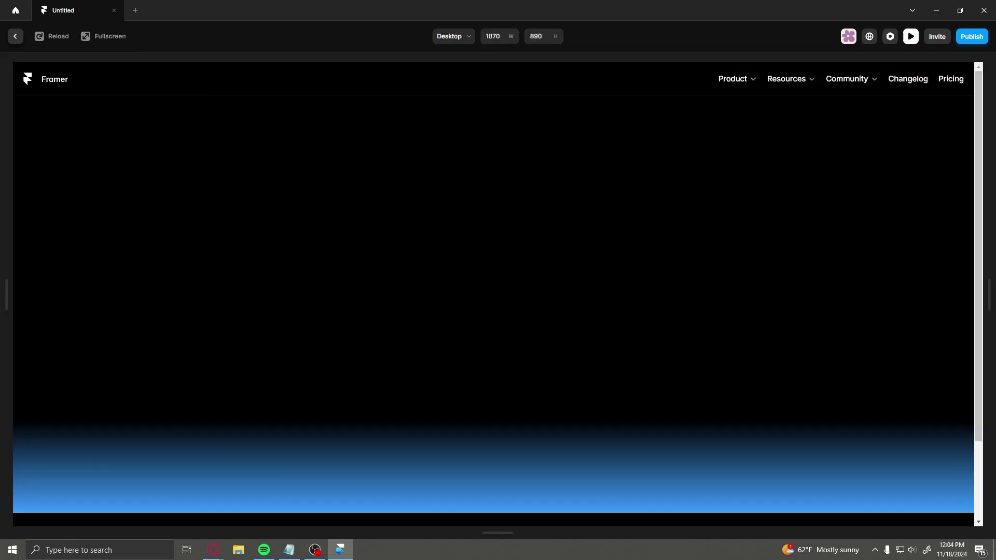
Step: Limit the text stack's maximum width, then wrap and unwrap the Sign up button in a frame
key(Escape)
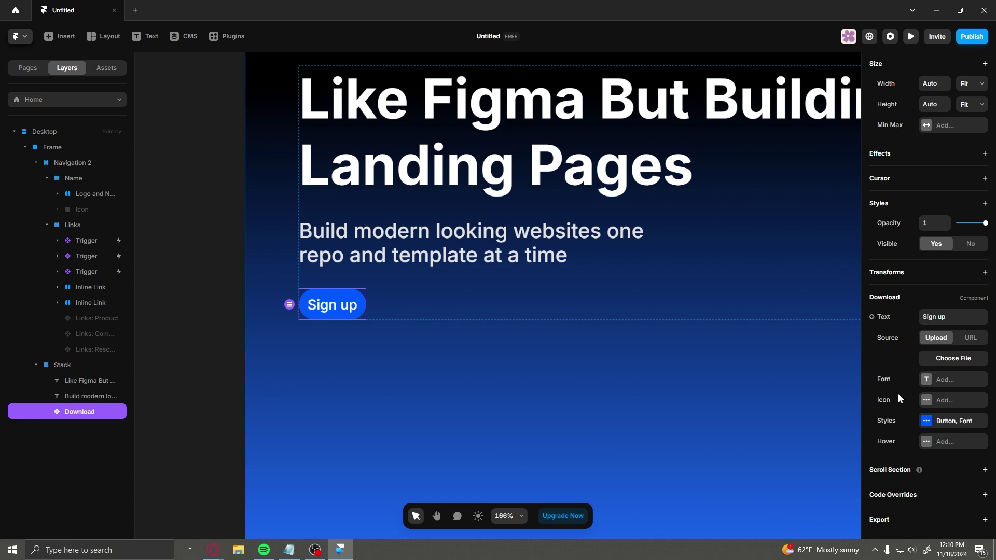
click(949, 206)
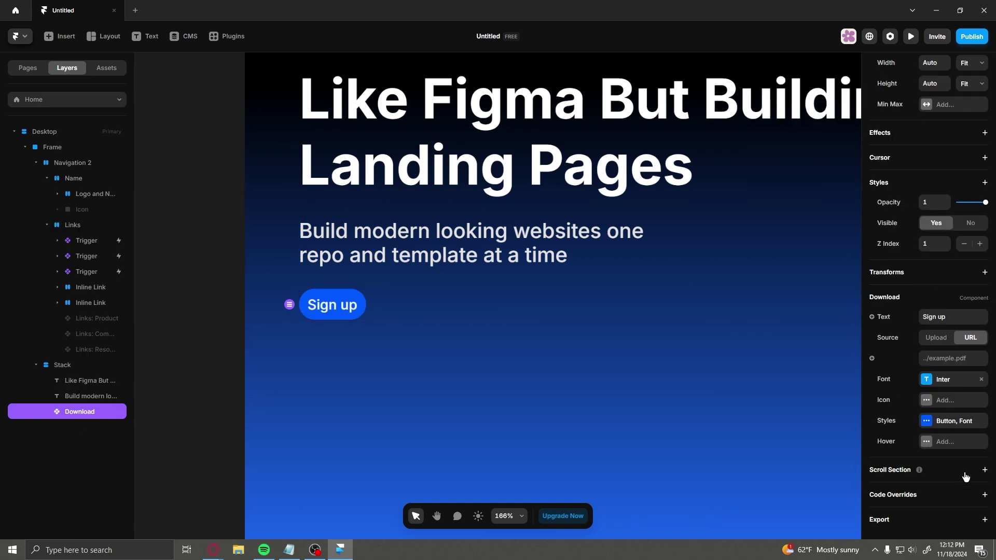
right_click(104, 411)
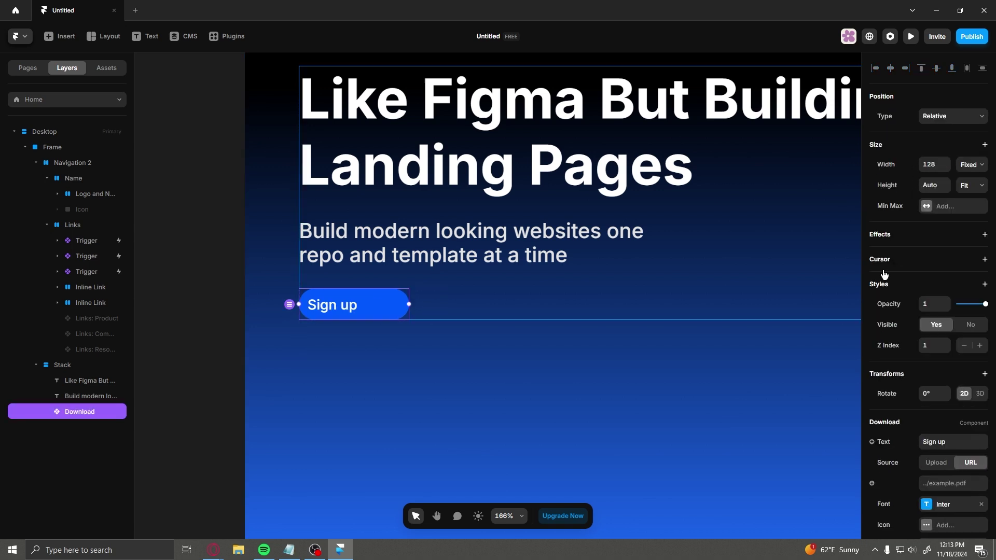
right_click(83, 412)
click(133, 400)
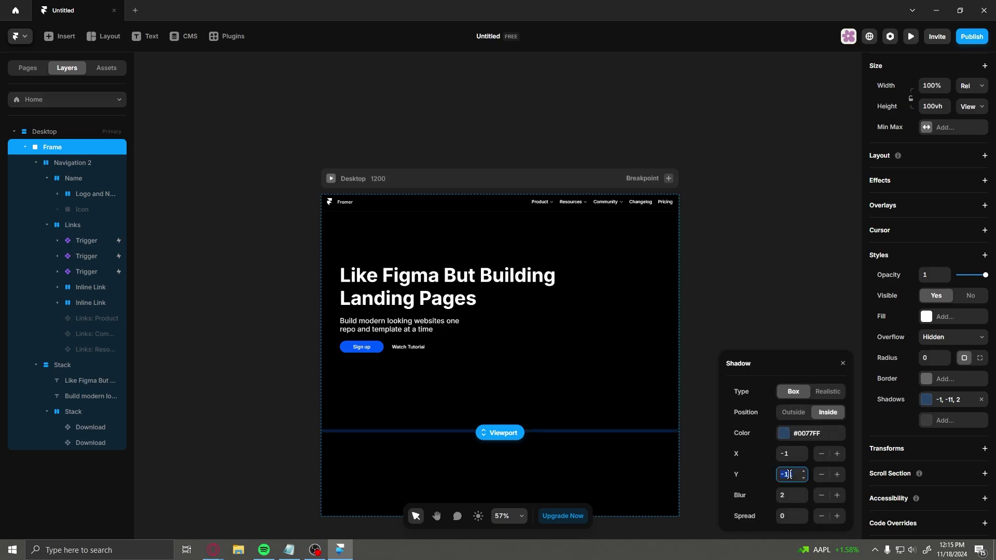
Step: Make the blue inside shadow Realistic and raise its diffusion along the frame's bottom
click(728, 347)
click(827, 391)
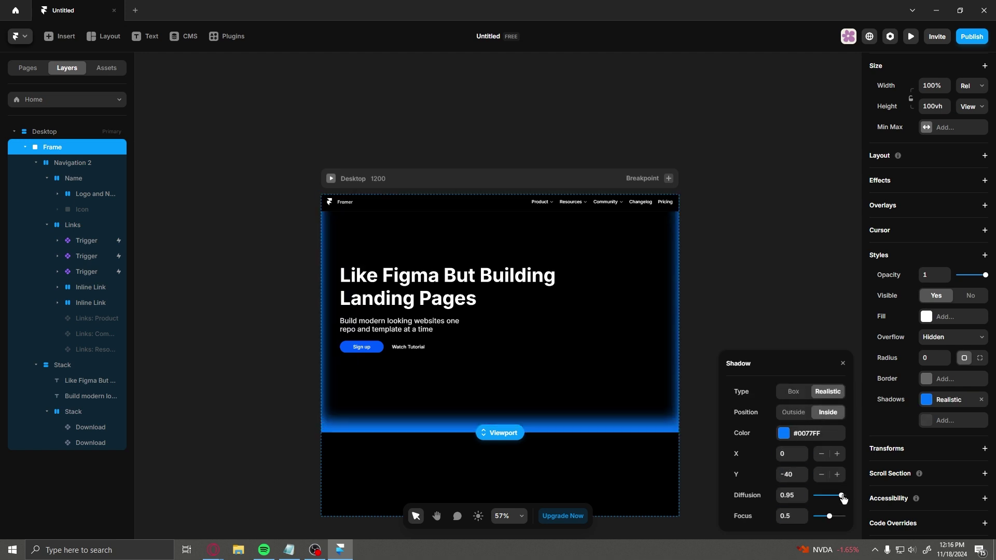
drag(815, 496, 830, 495)
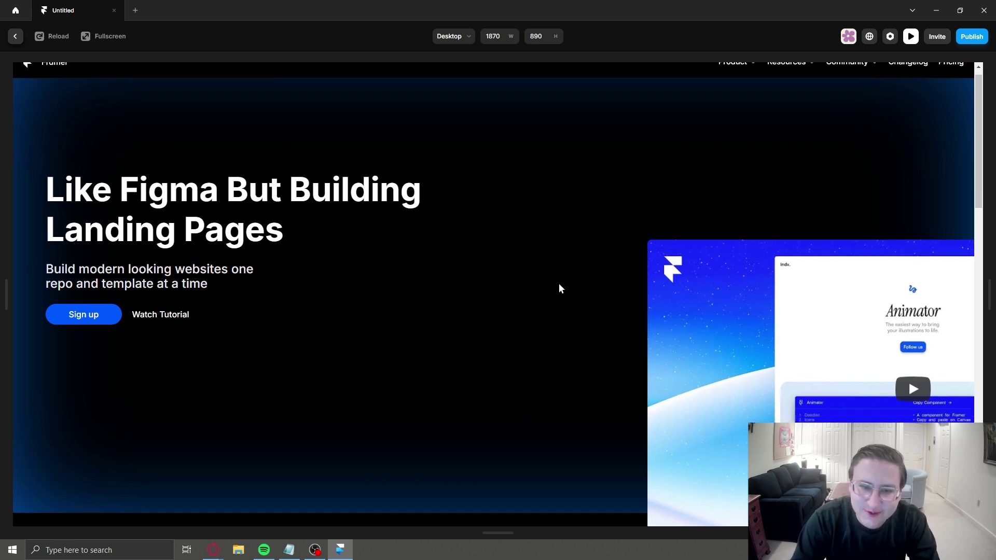
scroll(560, 288, down, 5)
scroll(559, 288, down, 5)
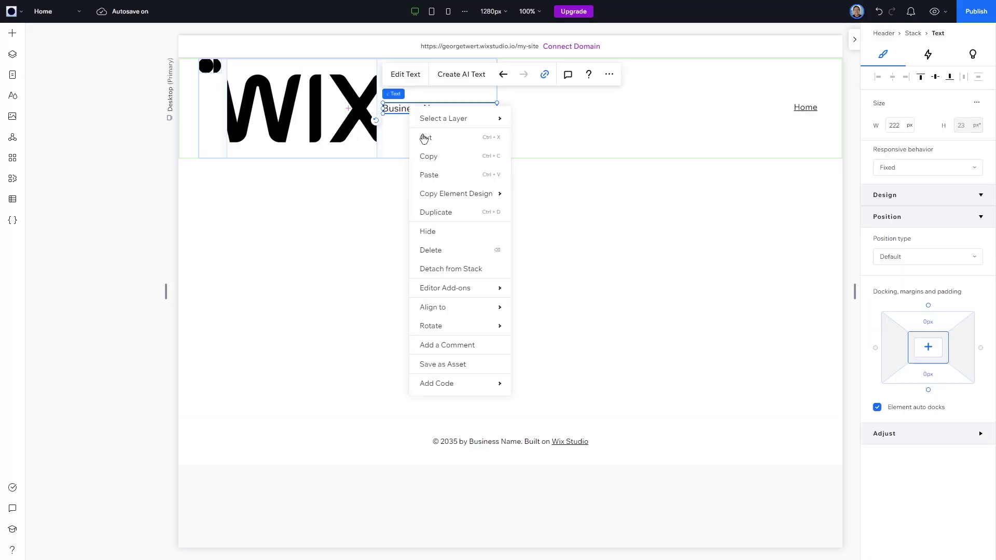
Step: Cut the Business Name text, delete the round logo and reposition the WIX image in the header
click(424, 138)
click(208, 65)
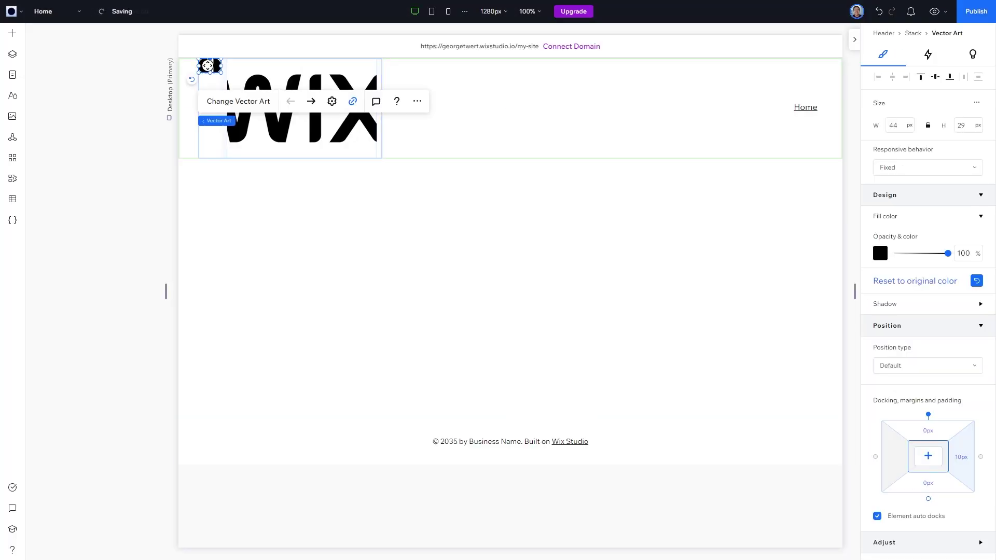
click(260, 211)
drag(281, 104, 283, 107)
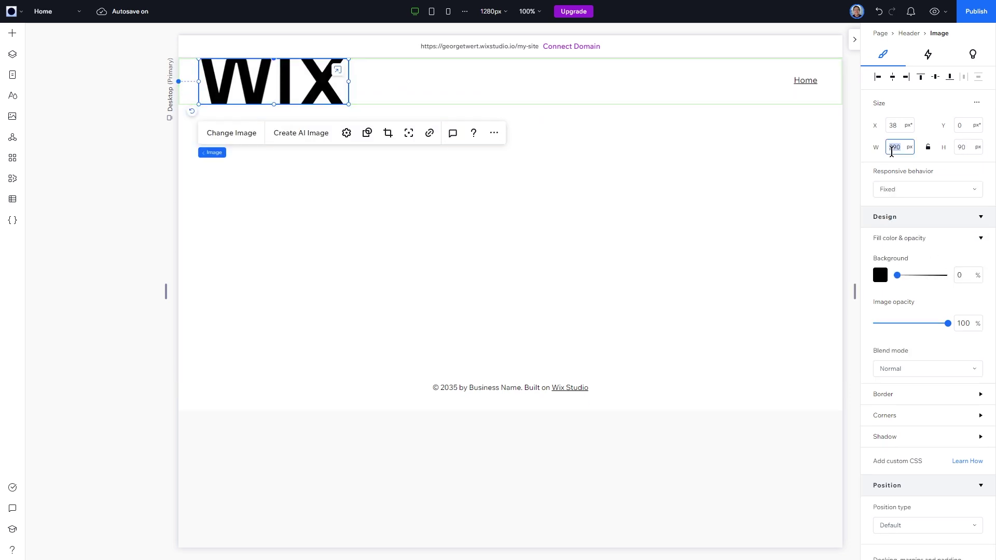
Step: Move the WIX image down into the page section and start cropping it
scroll(932, 355, down, 3)
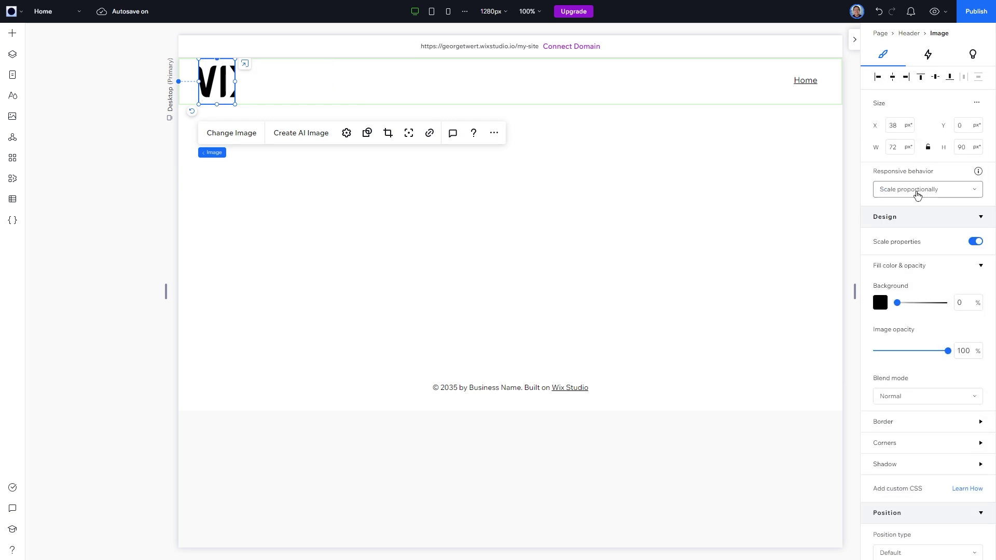
click(973, 56)
key(Escape)
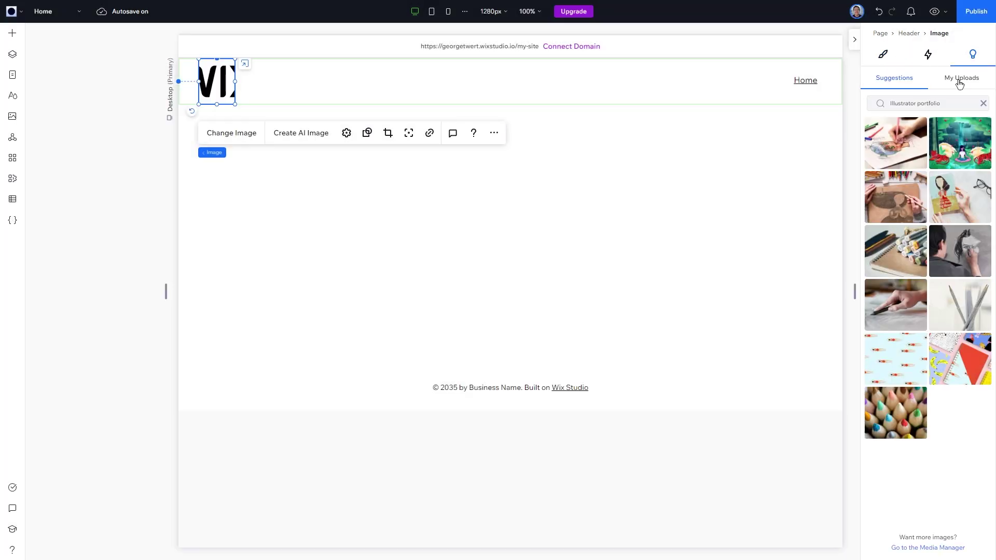
click(883, 54)
drag(218, 93, 357, 246)
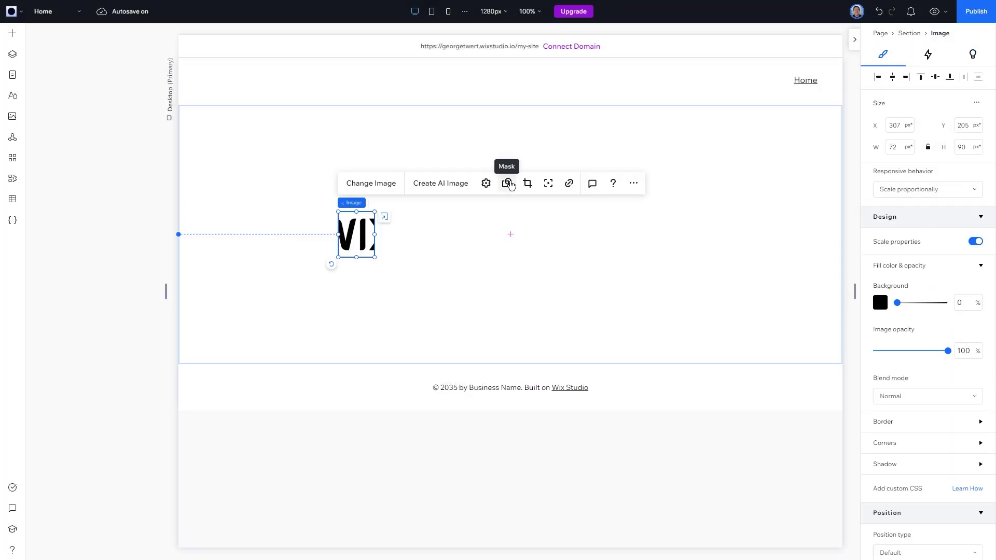
double_click(354, 236)
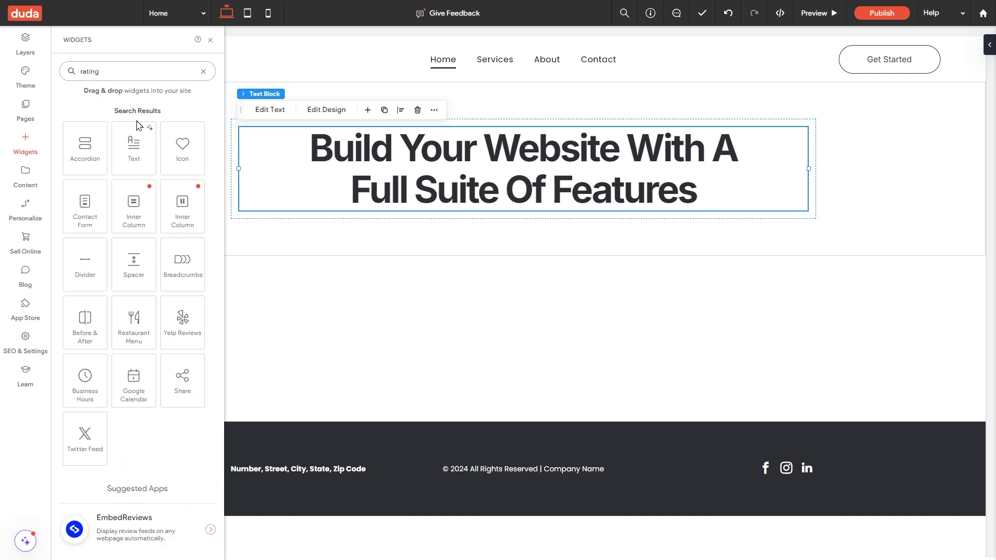
Step: Add a star rating widget above the Duda headline
click(24, 139)
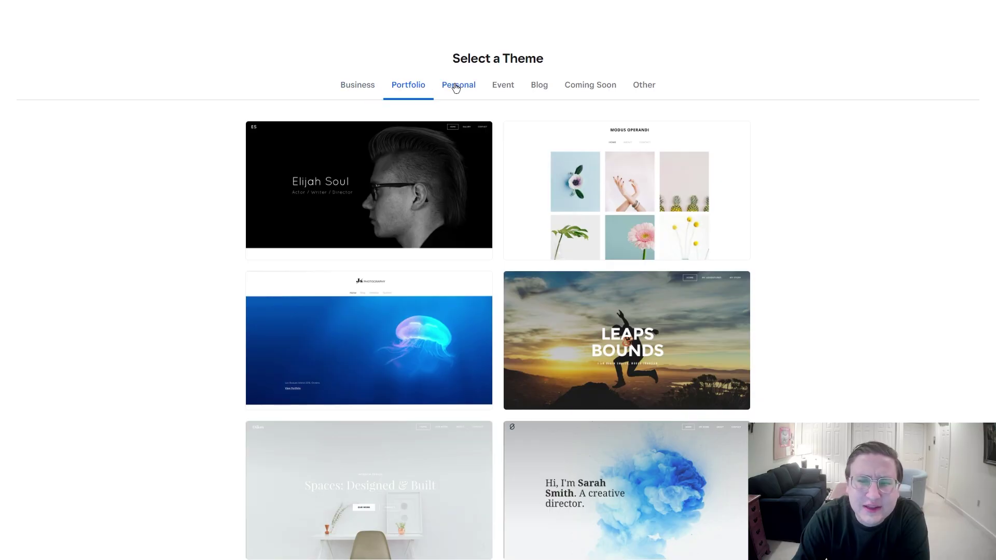
Step: Use a Personal theme with Libre Franklin nav, title 'Launch Your Website In Just A Few Clicks', and add a subtitle
click(455, 89)
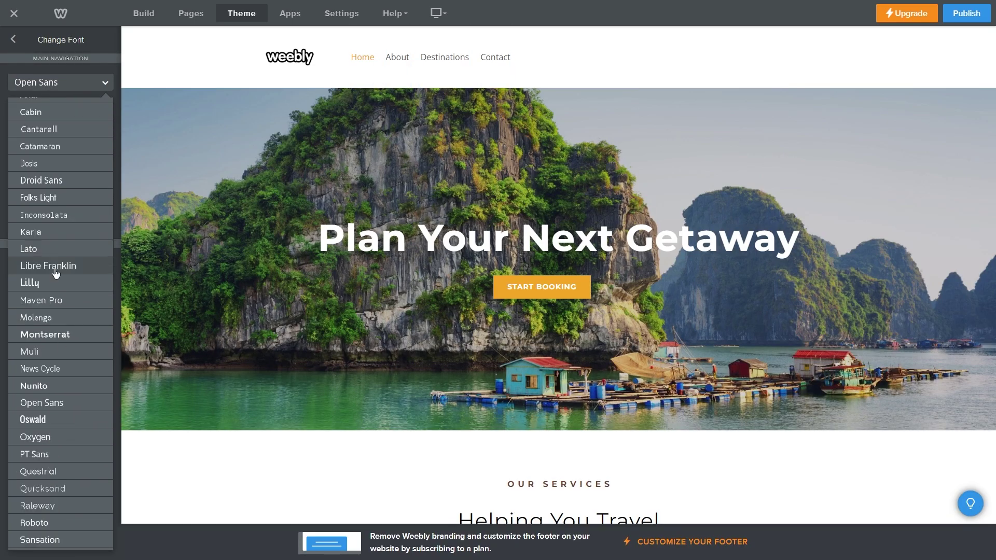
click(56, 265)
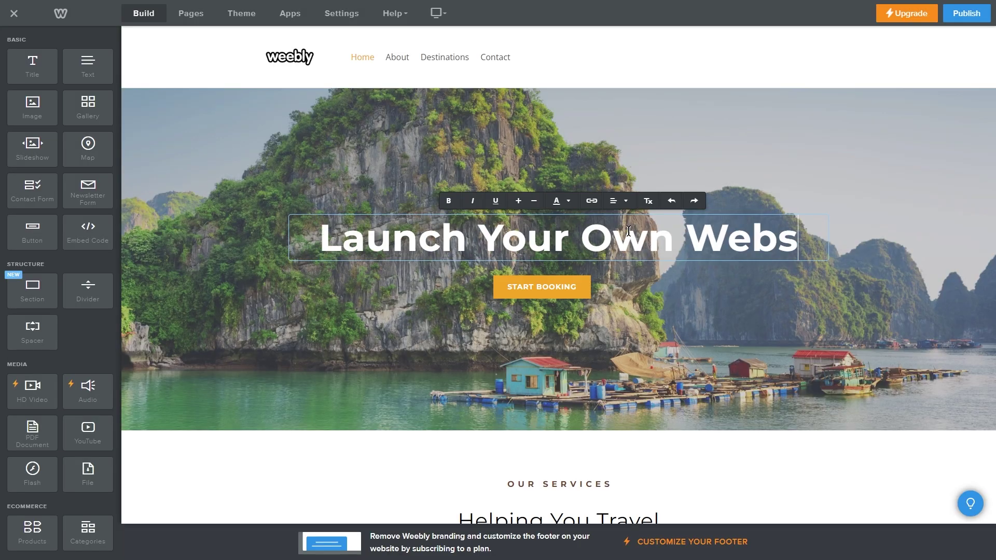
text(ite In Just A Few Clicks)
click(630, 293)
text(Weebly (a subsidiary of Square {a sub)
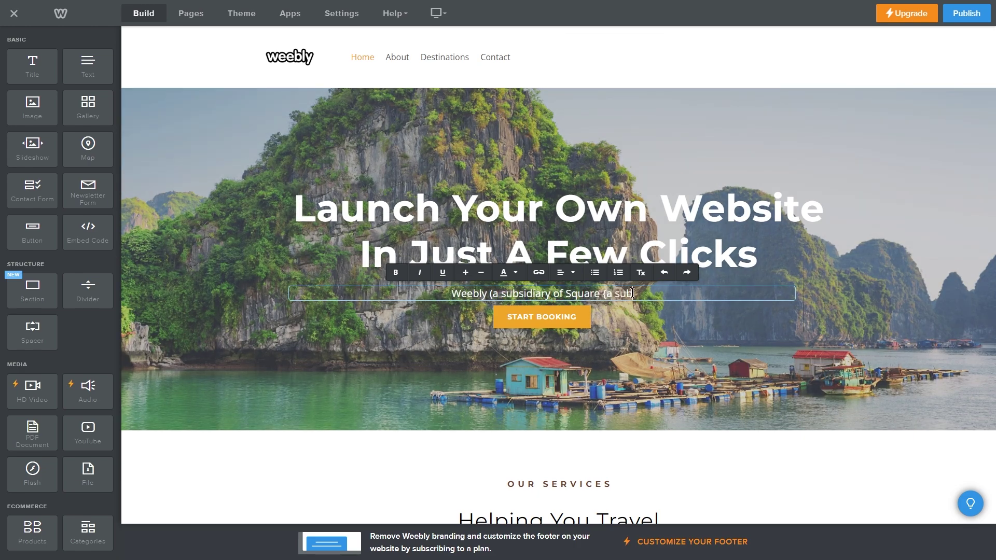
text(sidiary of Block Inc.}) is an easy to use website builder, with ready-made templates so you can launch your website fast)
click(718, 314)
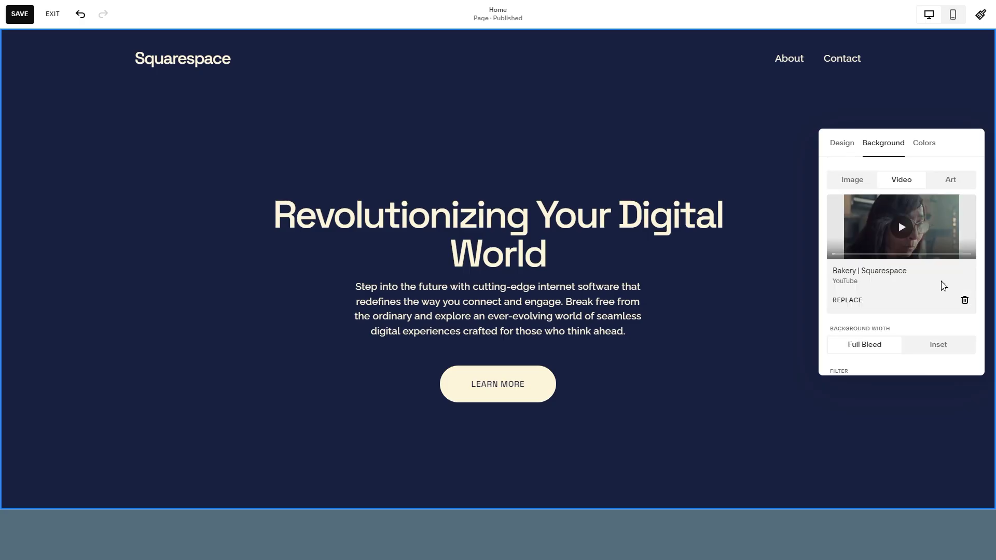
Step: Replace the hero headline with 'We Promise You'll Have A Website' and remove its highlight
scroll(943, 285, down, 5)
click(923, 142)
click(318, 229)
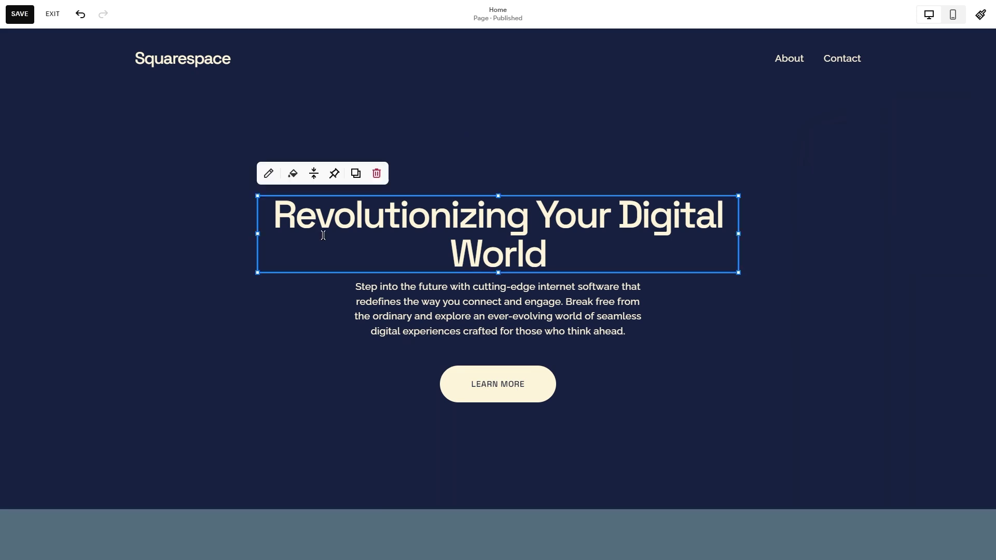
drag(317, 229, 549, 250)
key(ctrl+v)
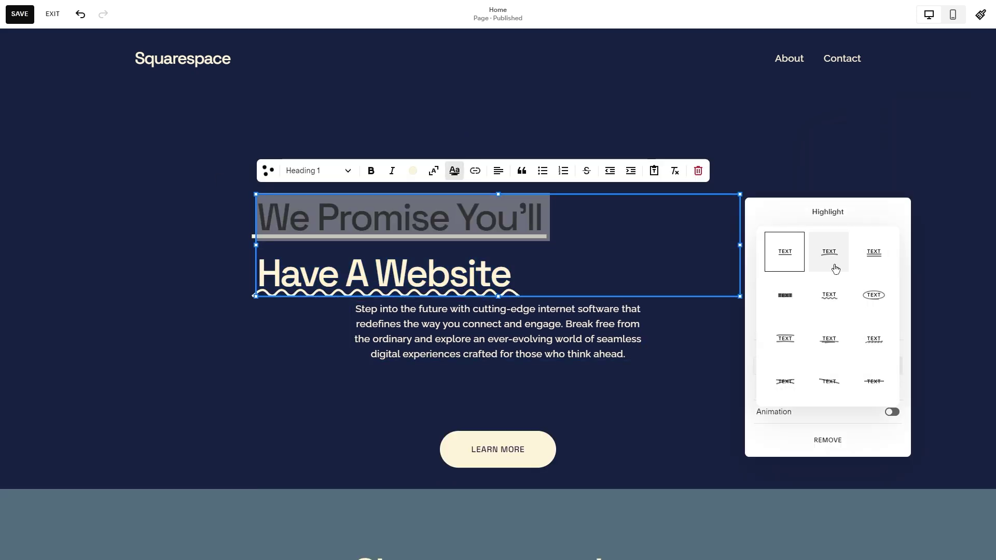
click(608, 244)
key(Escape)
click(266, 173)
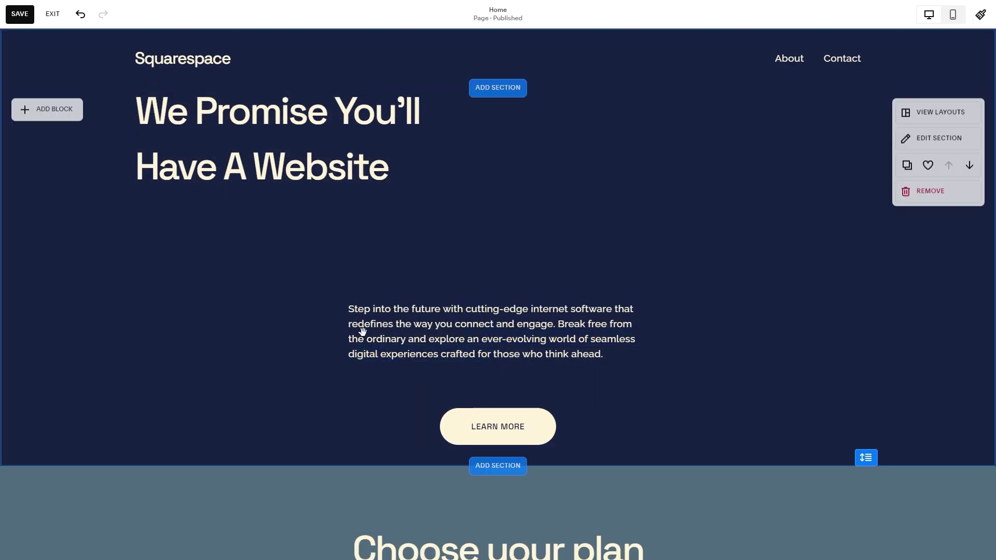
Step: Place a copy of the Learn More button beside it as the second hero button
drag(510, 435, 356, 307)
click(395, 258)
click(505, 294)
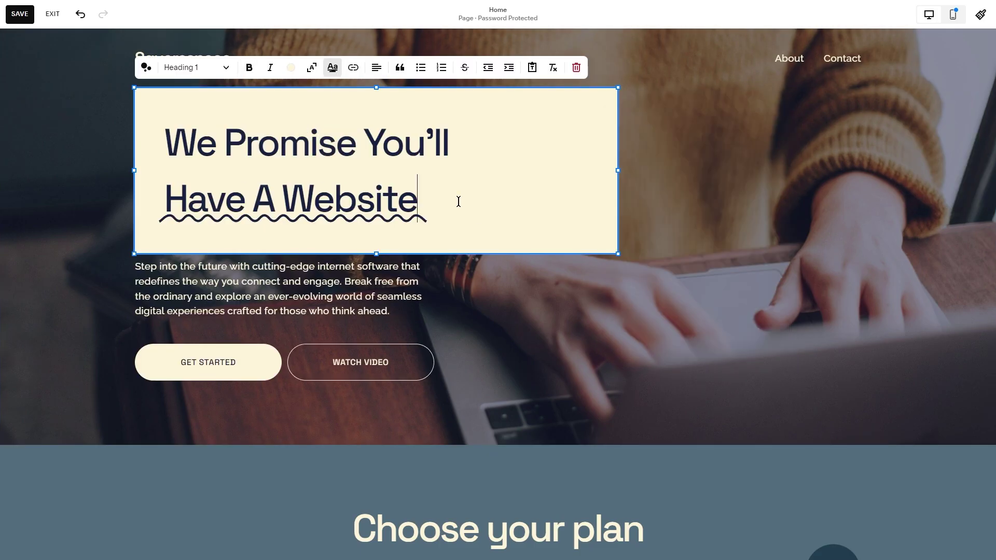
click(766, 256)
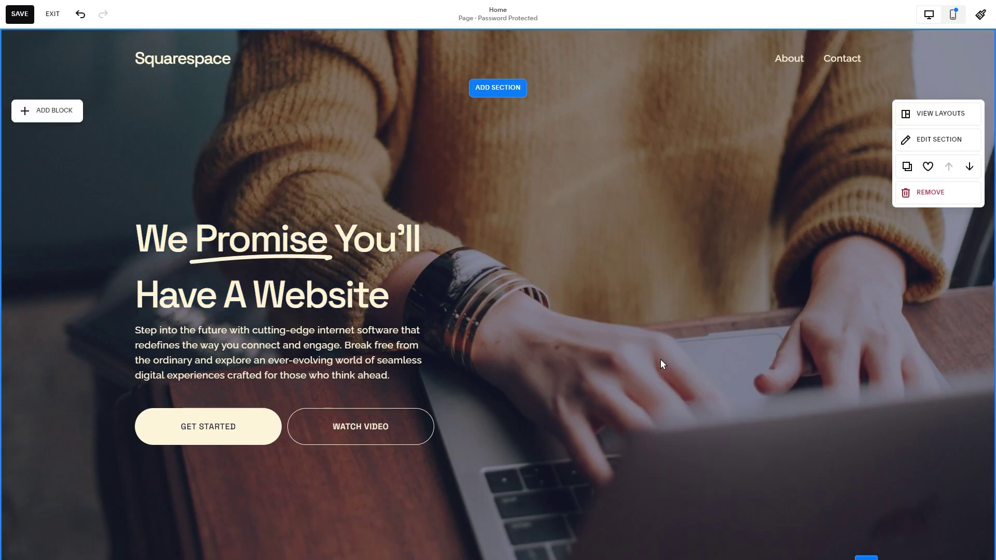
scroll(661, 359, down, 3)
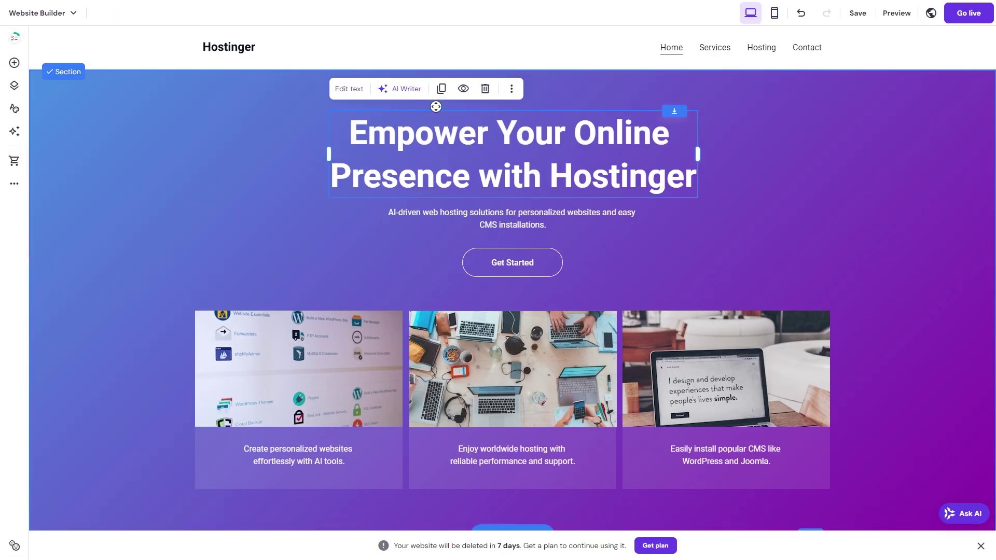
Step: Give the Hostinger hero headline a new font and reposition it within the hero
double_click(435, 135)
click(457, 89)
click(491, 260)
drag(518, 155, 527, 231)
Step: Retype the headline as 'Host, Build, And Manage Your Website Through Hostinger' and review the text styles
double_click(519, 155)
text(Build Your Next Website Through Hostinger)
key(ctrl+Left)
key(ctrl+Left)
key(ctrl+Left)
key(ctrl+Left)
key(ctrl+Left)
text(& H)
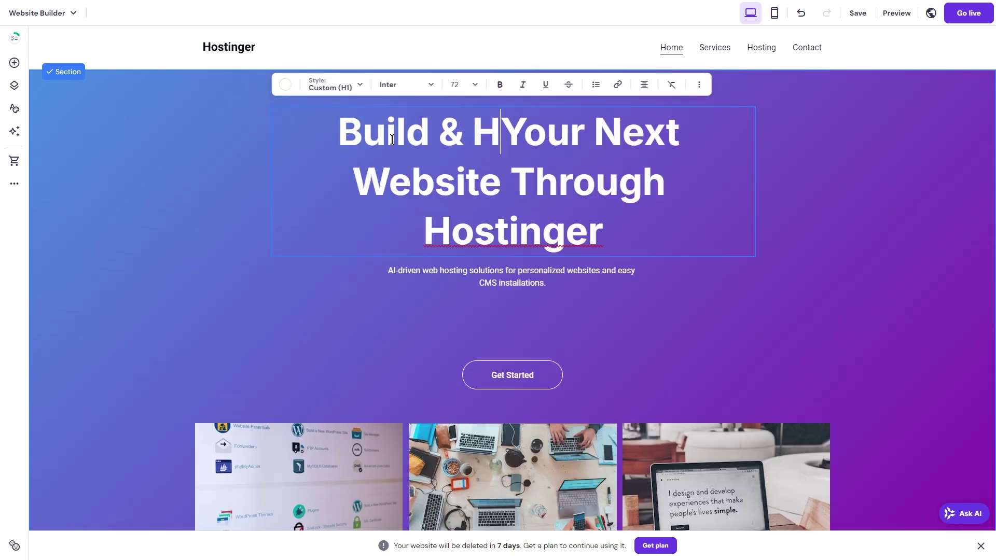
key(BackSpace)
key(BackSpace)
key(BackSpace)
key(BackSpace)
text(, Host, And Manage)
double_click(421, 229)
text(With)
click(295, 80)
click(358, 104)
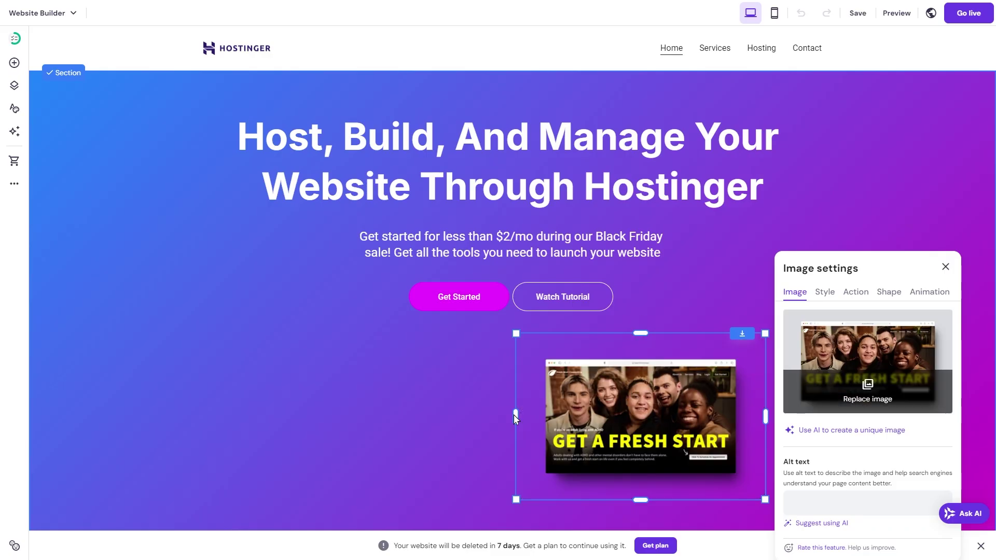
Step: Widen the Fresh Start screenshot below the buttons into a large hero image
drag(515, 415, 195, 414)
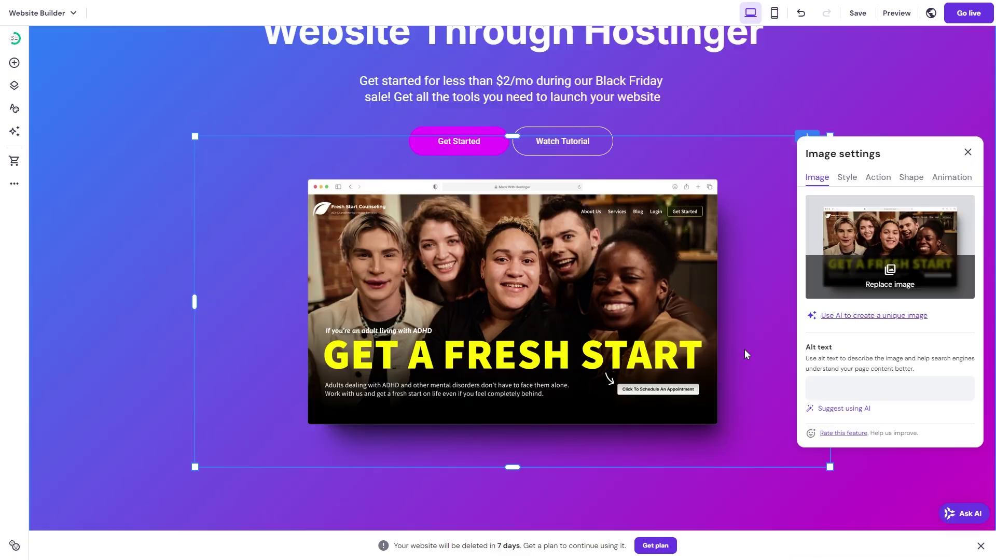